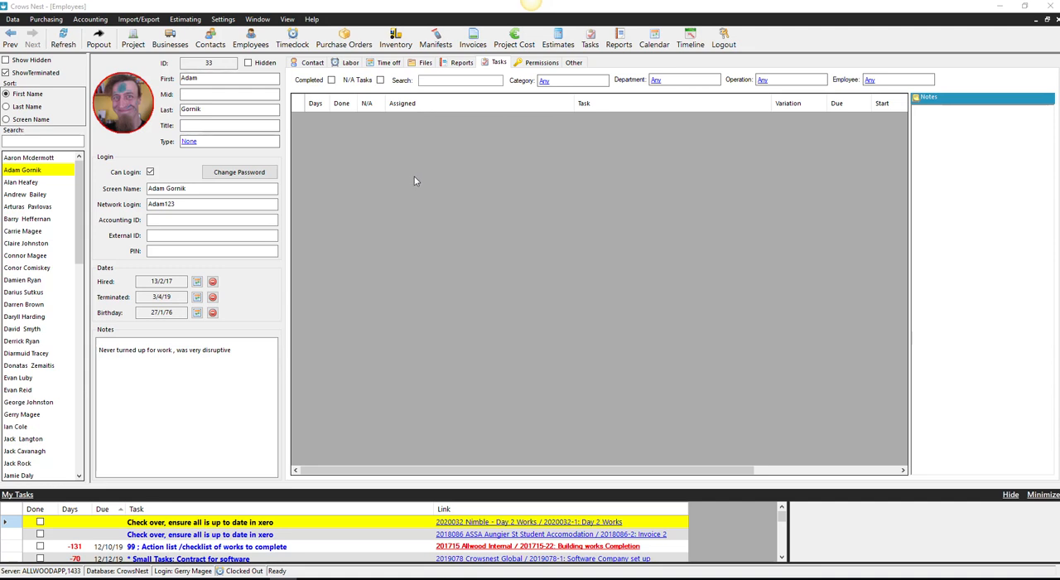
- Add every task definition from Safety Training Abrasive wheels through Training Works Order chart flow to the selected employee
right_click(442, 135)
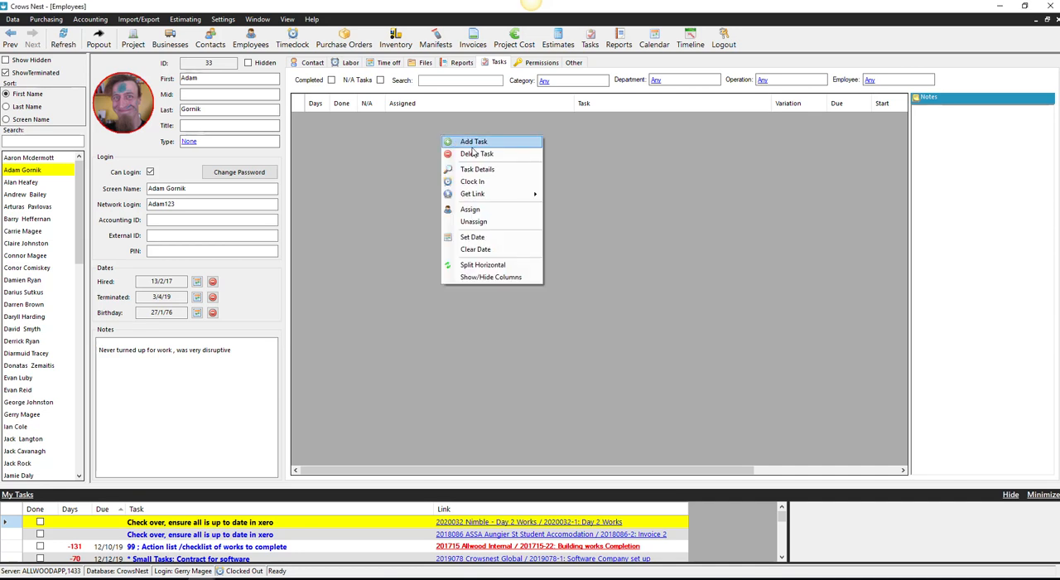
click(479, 143)
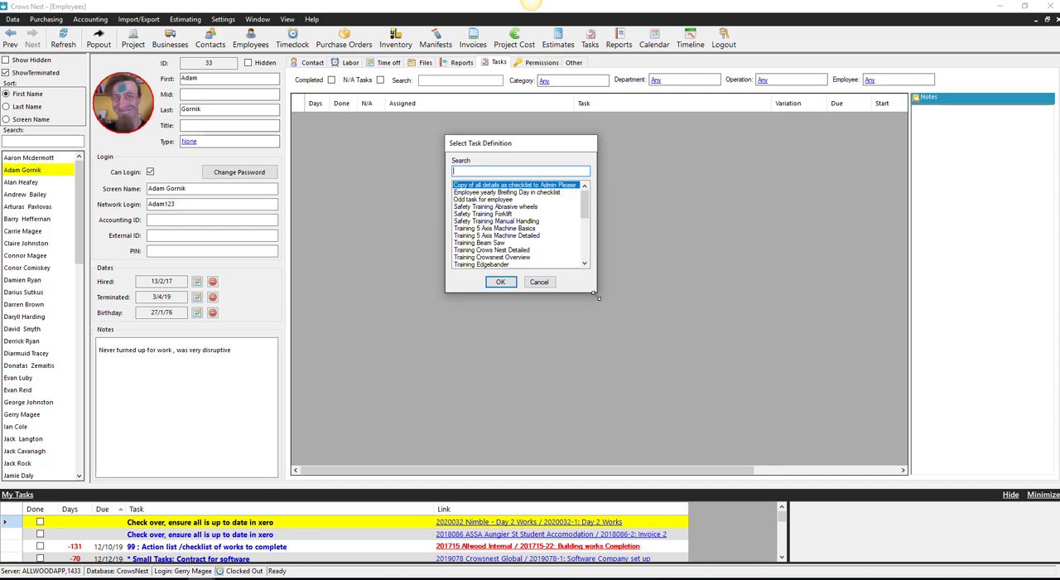
drag(595, 292, 734, 462)
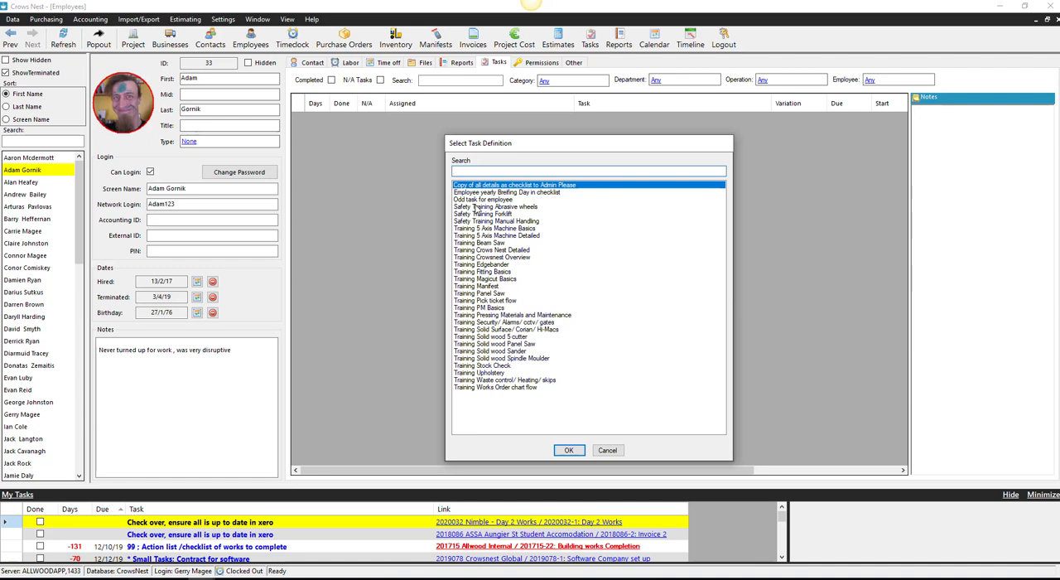
drag(479, 209, 481, 391)
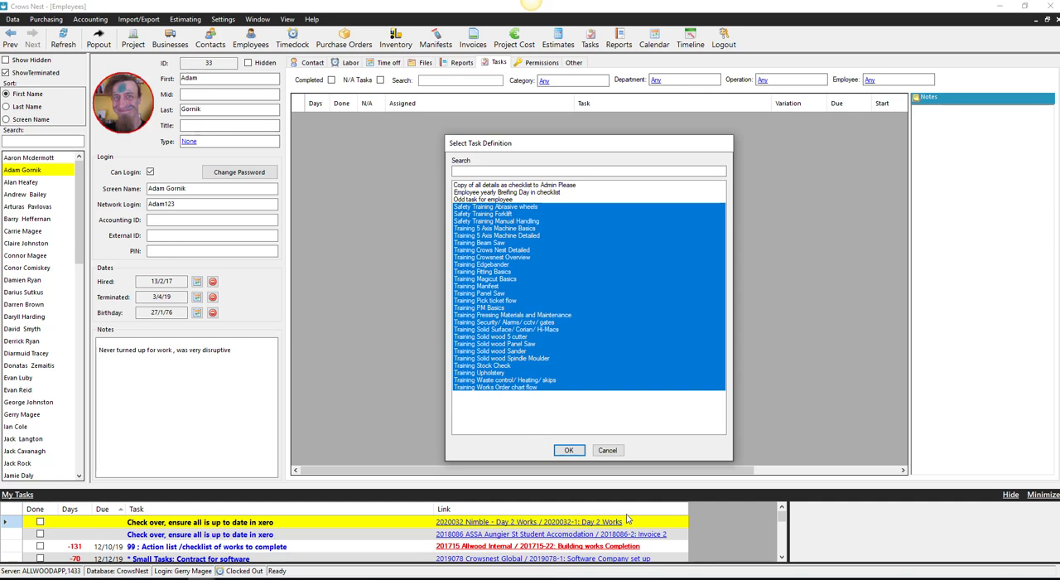
click(570, 450)
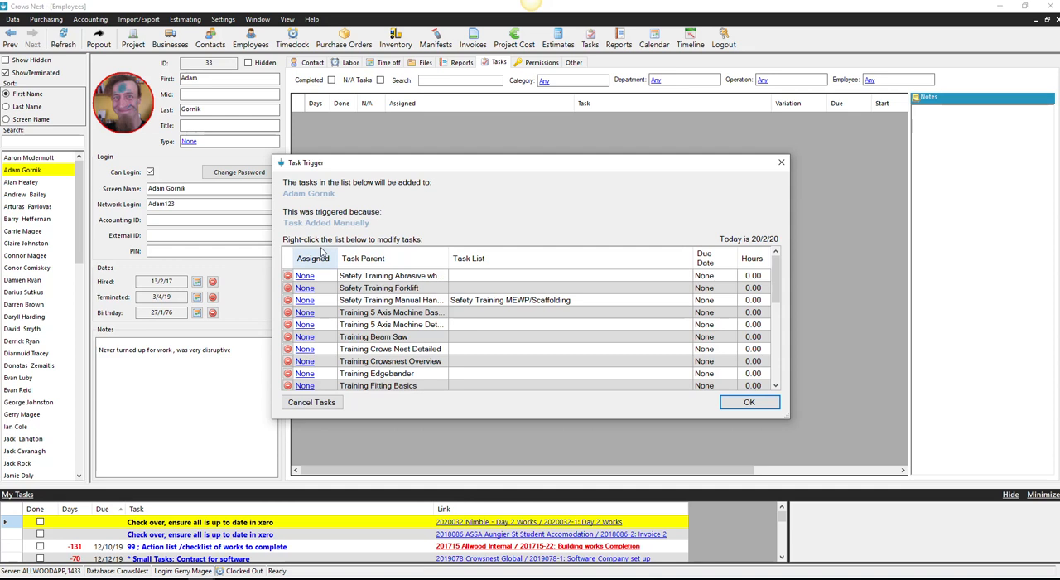
click(750, 403)
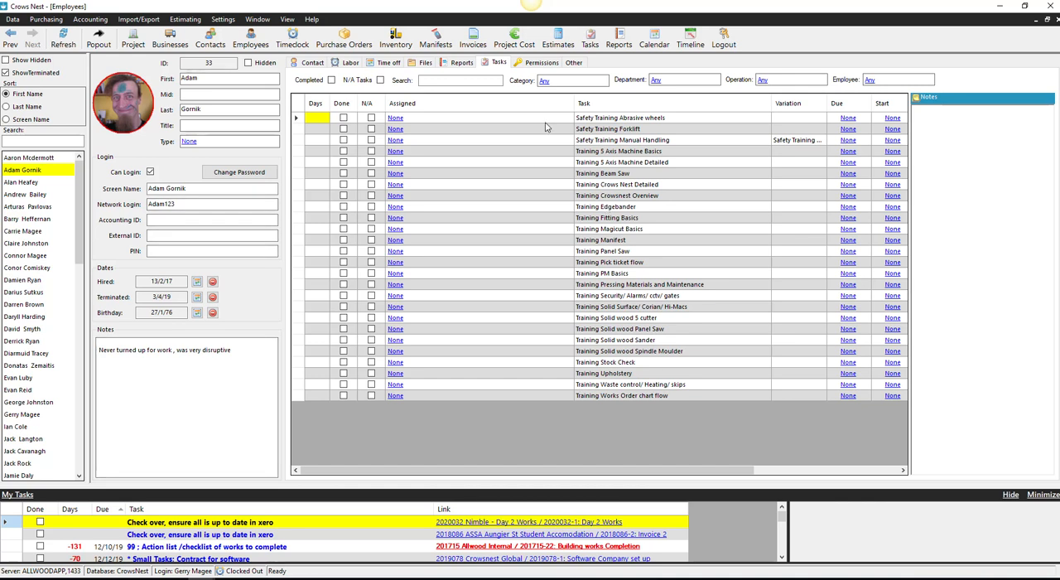
- Delete all the safety training and training tasks from the employee's task list
drag(487, 395, 473, 116)
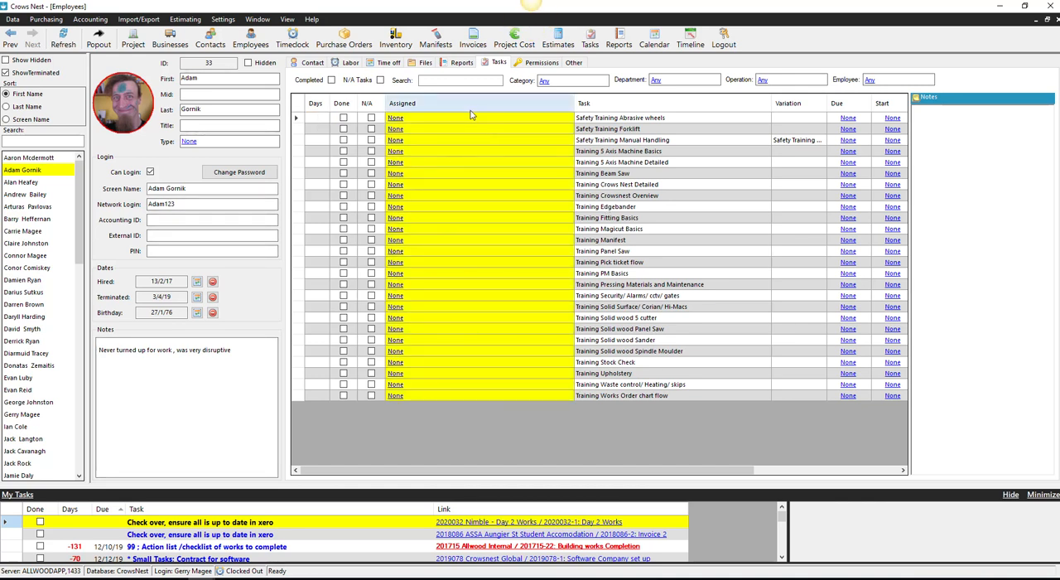
right_click(466, 121)
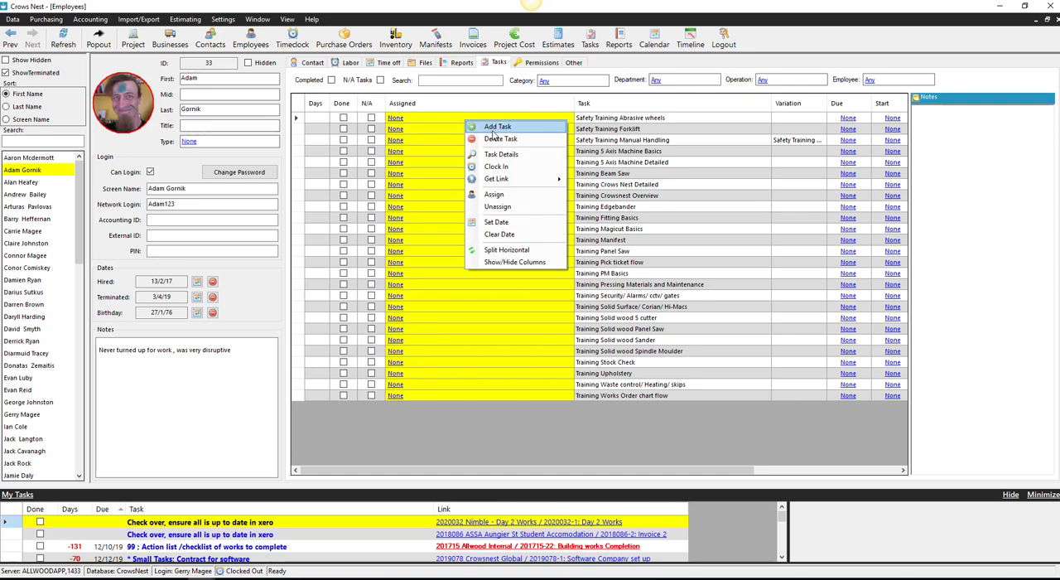
click(499, 140)
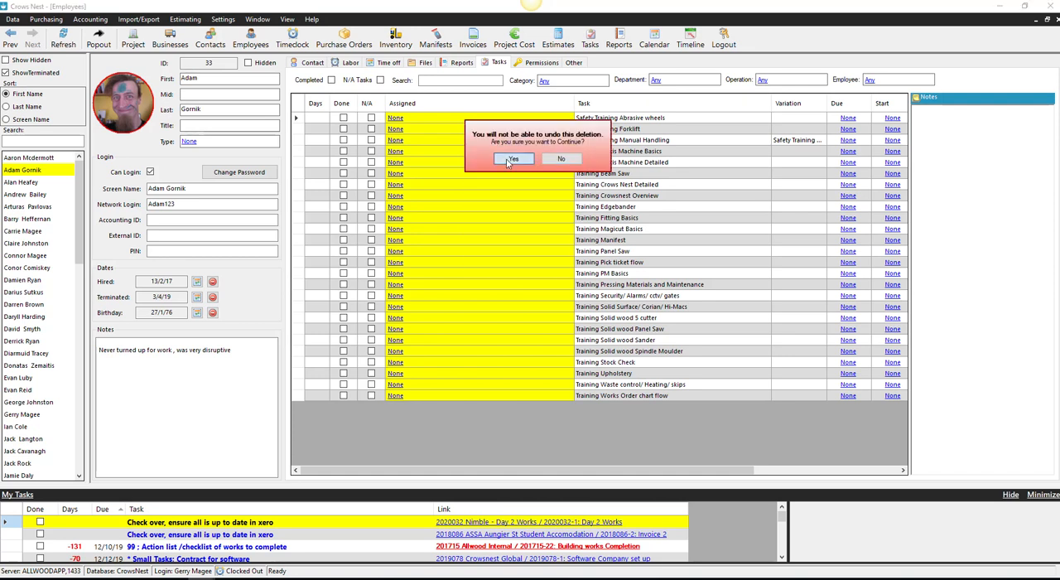
click(511, 159)
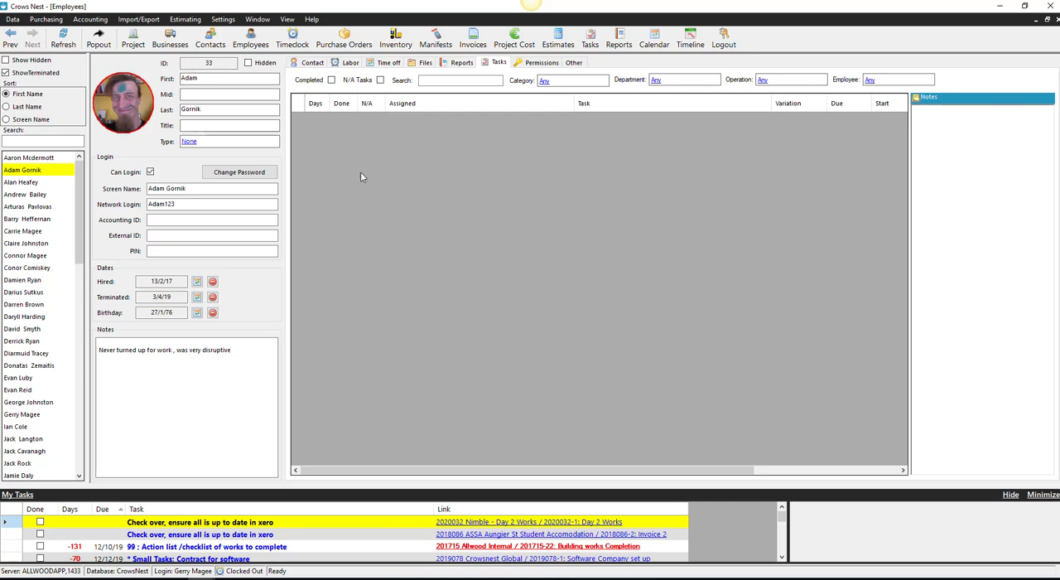
- Open the task definitions editor and show the definitions of type Employee
click(225, 20)
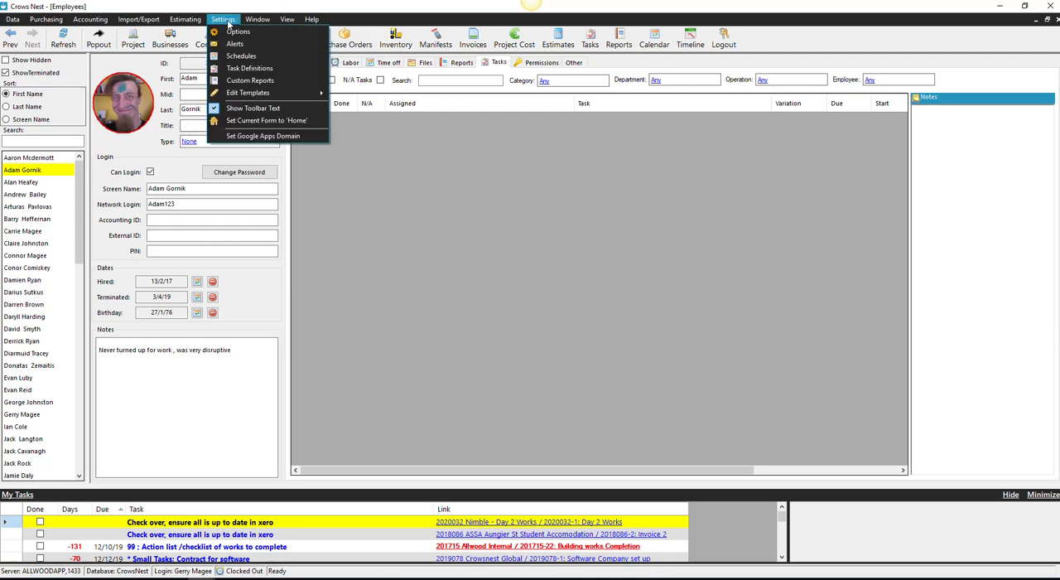
click(246, 69)
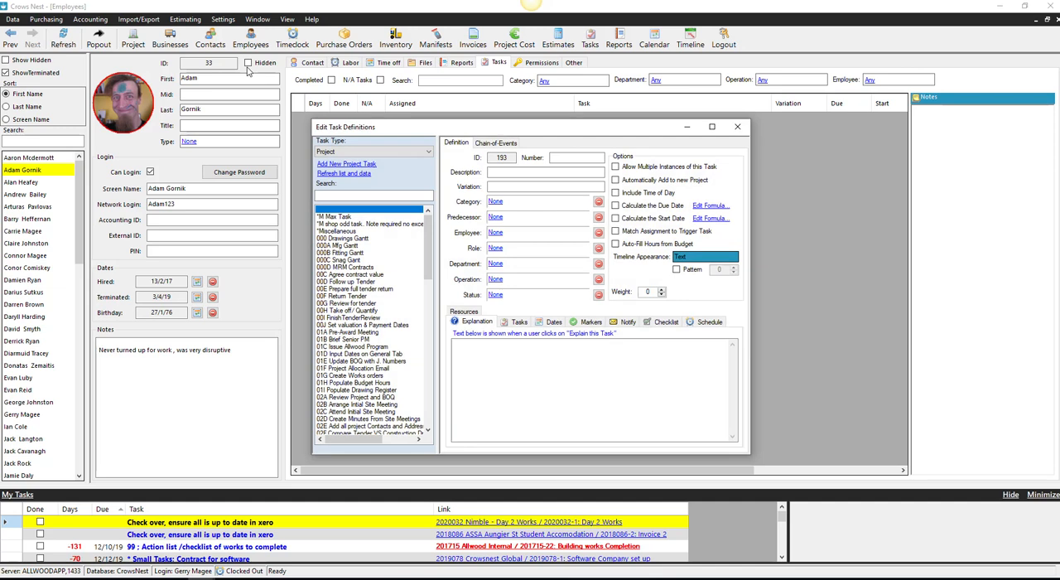
click(428, 152)
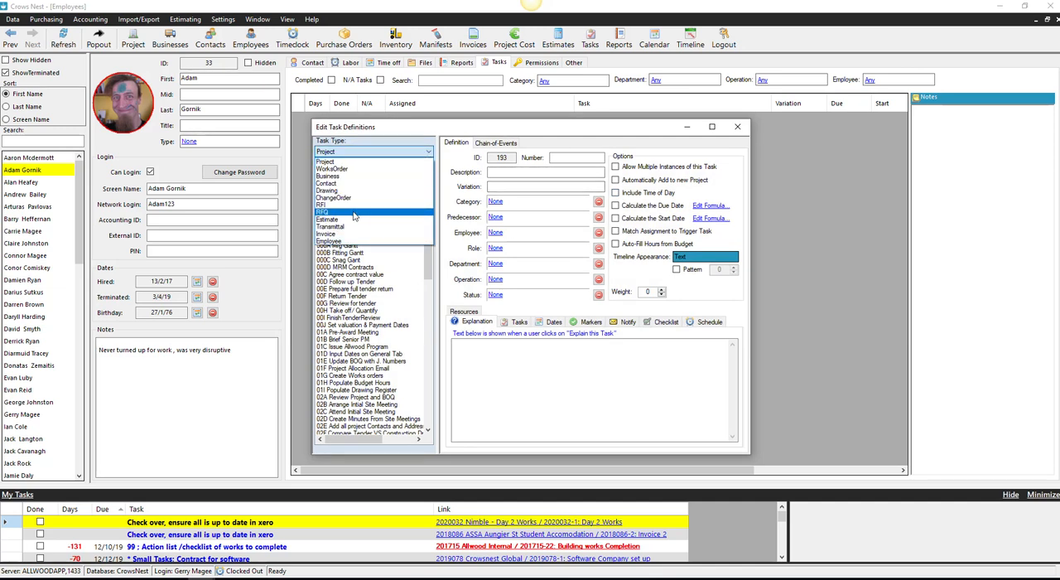
click(338, 241)
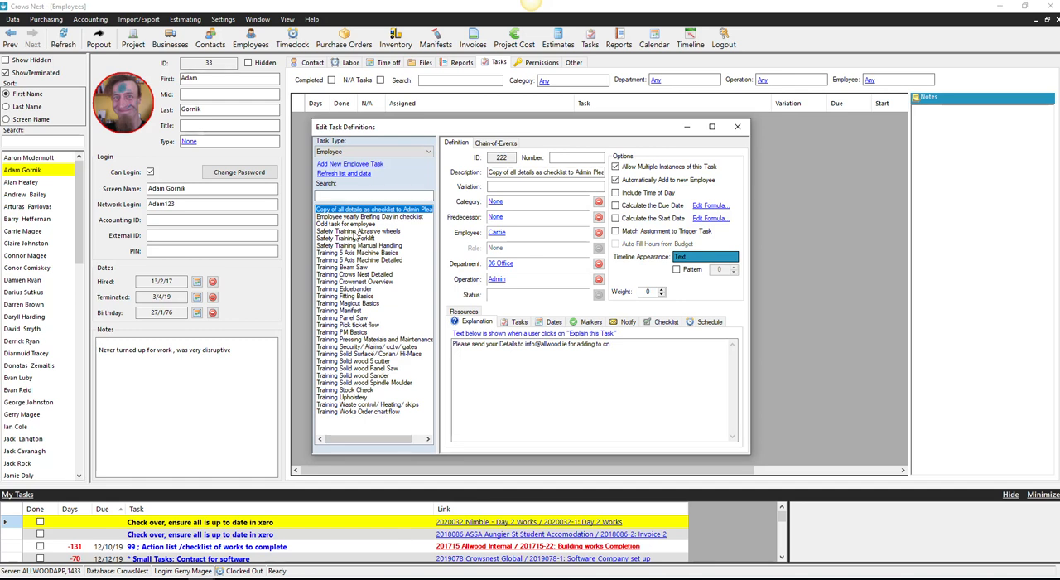
- Add a new employee task definition with the description Training test
click(351, 165)
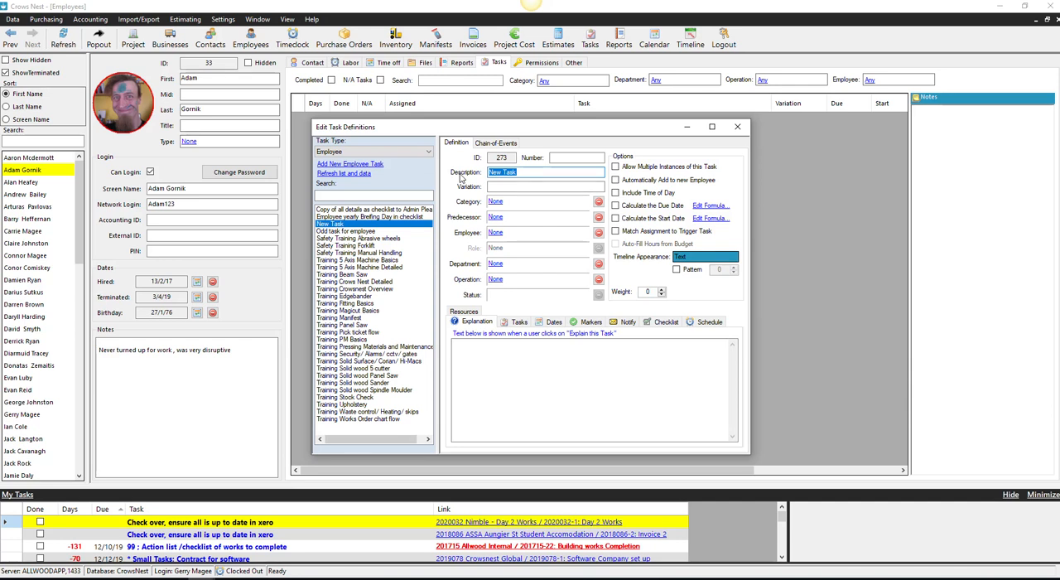
text(Training test)
- Set the category of the Training test definition to Workshop
click(495, 202)
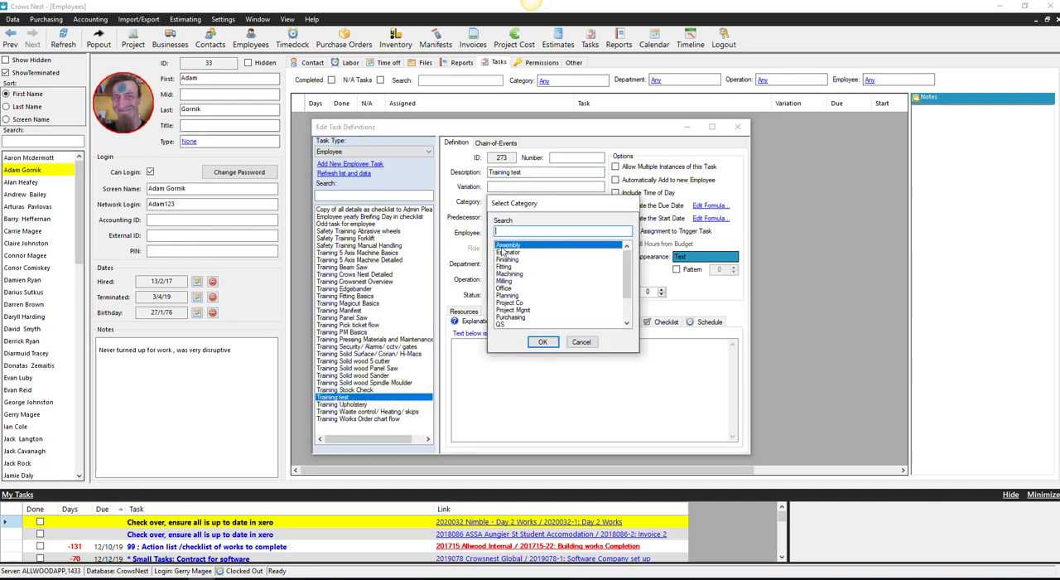
scroll(514, 306, down, 2)
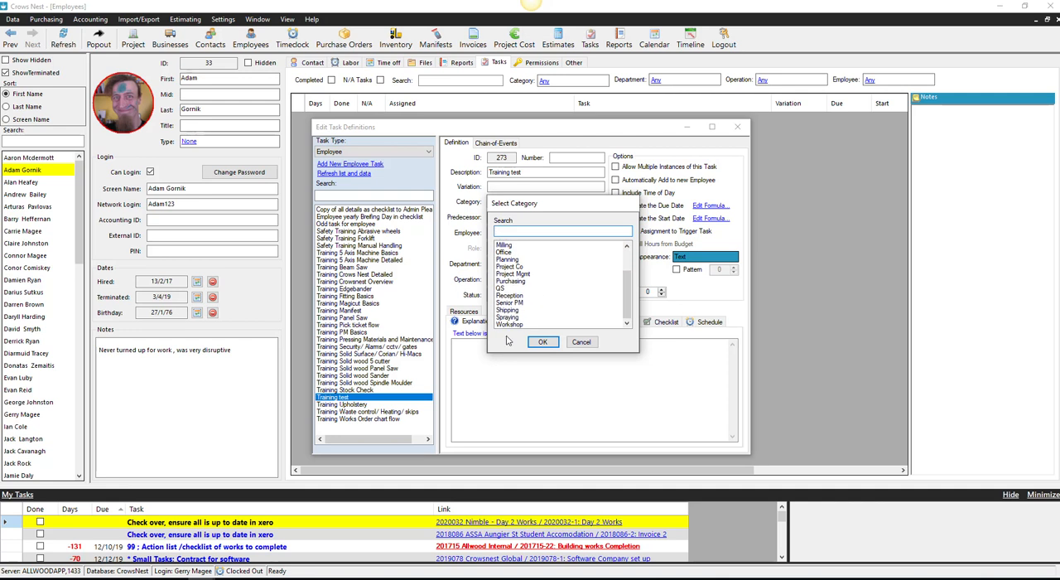
click(508, 325)
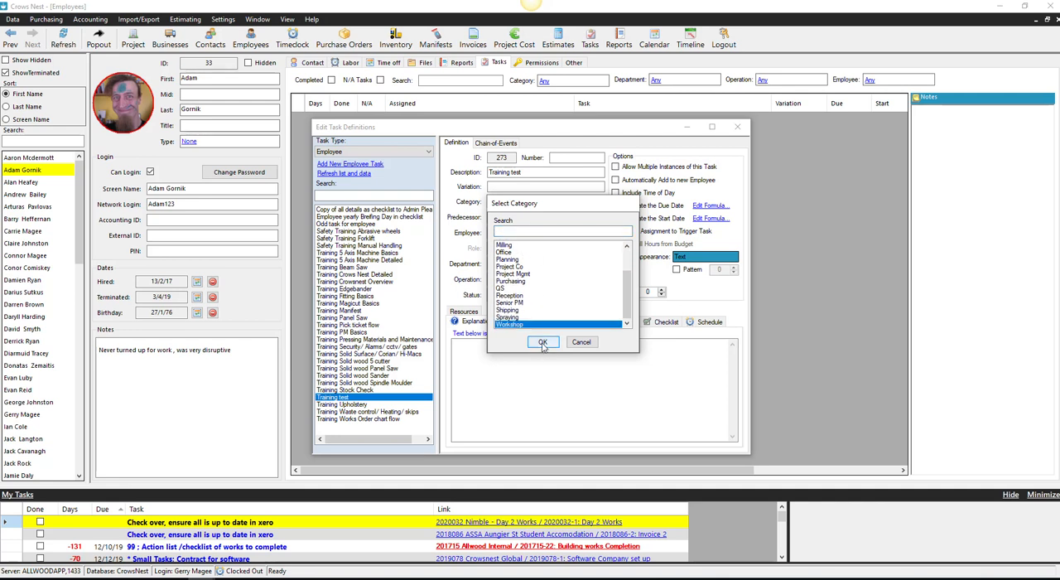
key(Return)
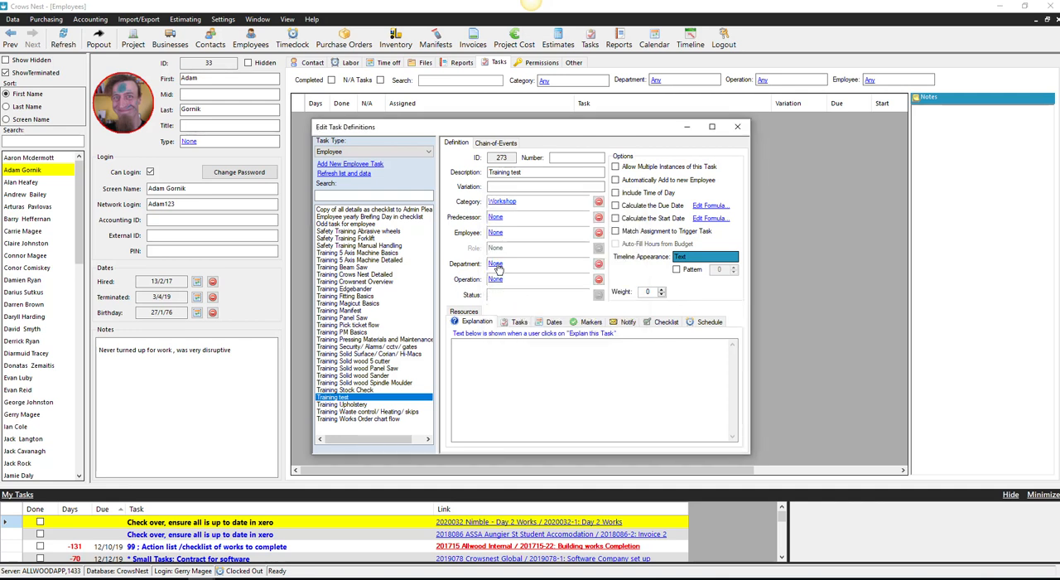
- Assign the Training test definition to department 07 Purchasing and allow multiple instances of the task
click(498, 264)
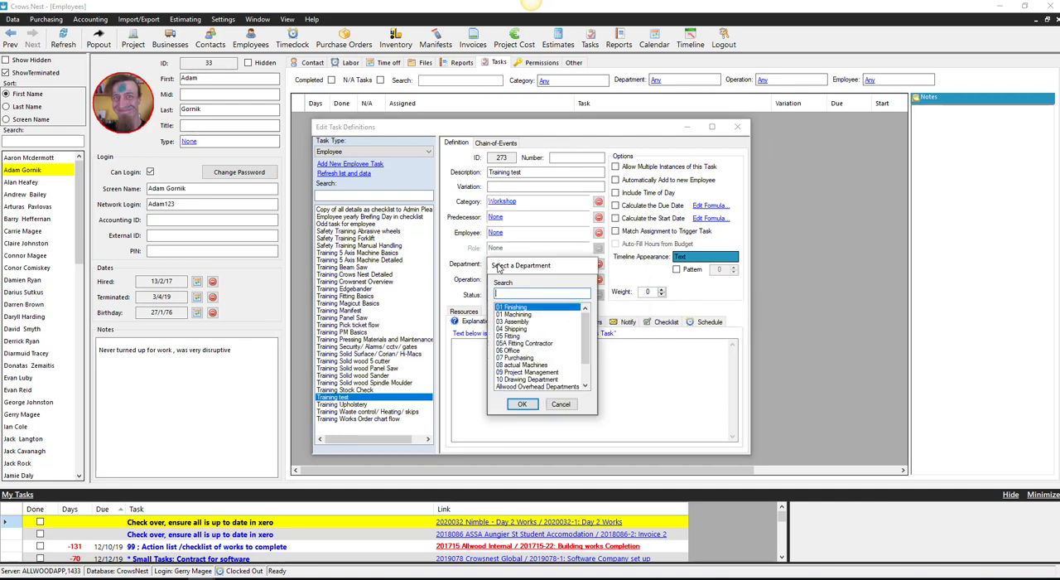
click(522, 359)
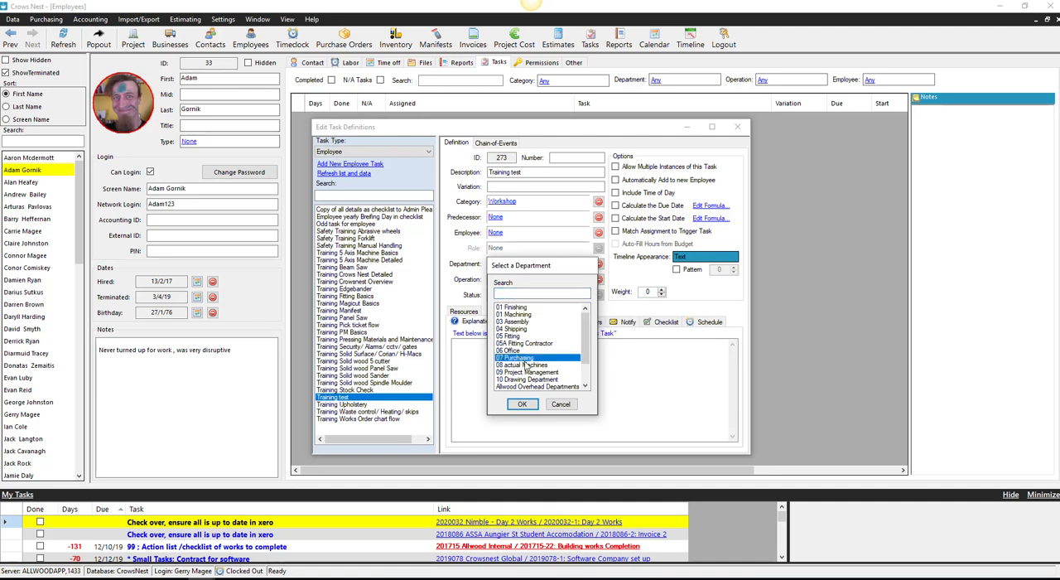
click(522, 405)
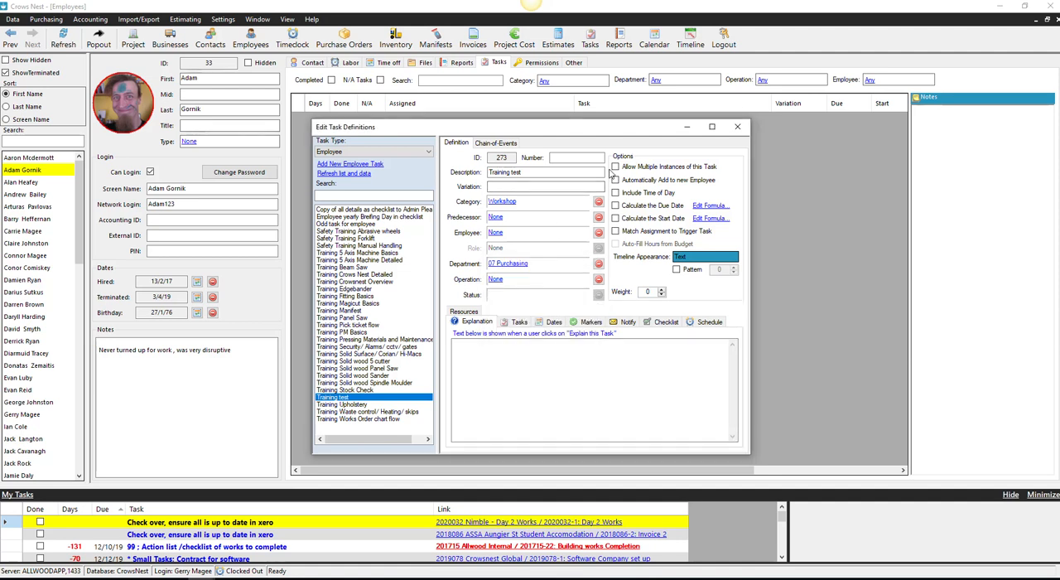
click(617, 169)
click(523, 172)
- Delete the Training test task definition from the employee definitions
right_click(352, 400)
click(365, 404)
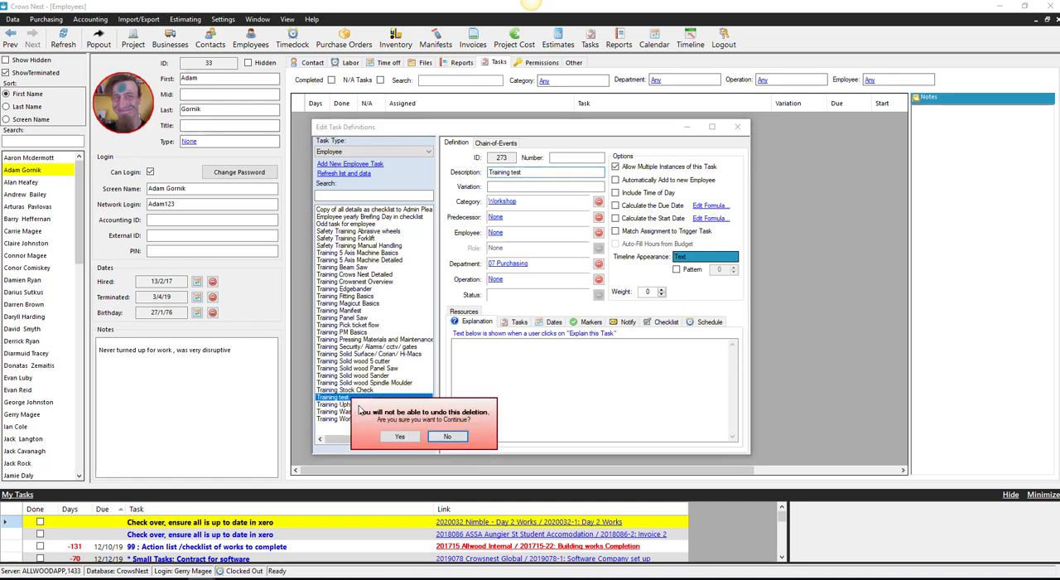
click(401, 439)
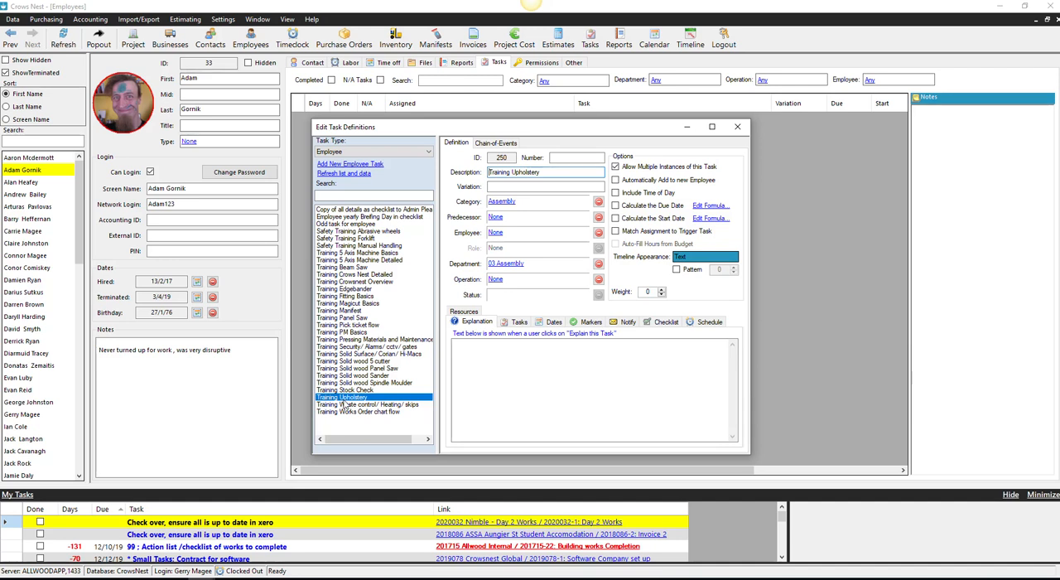
- Add the checklist items tacking and stitchin to the Training Upholstery task definition
click(662, 323)
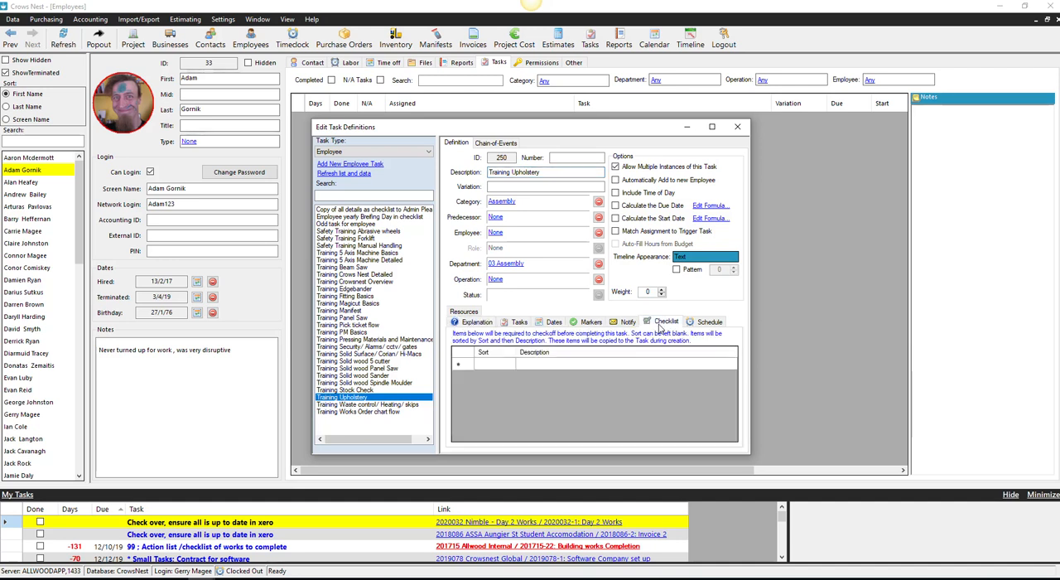
click(534, 365)
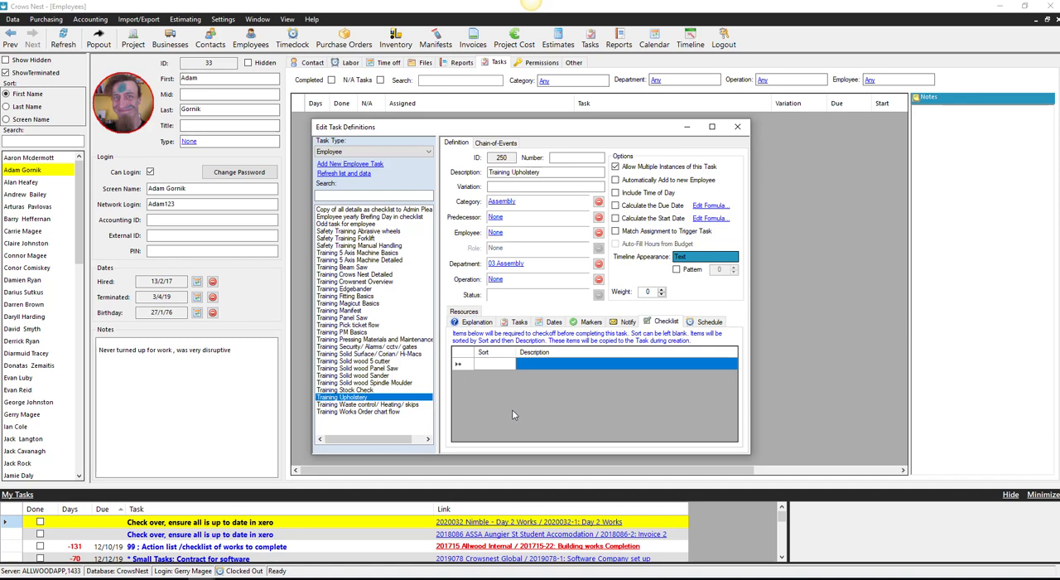
click(544, 362)
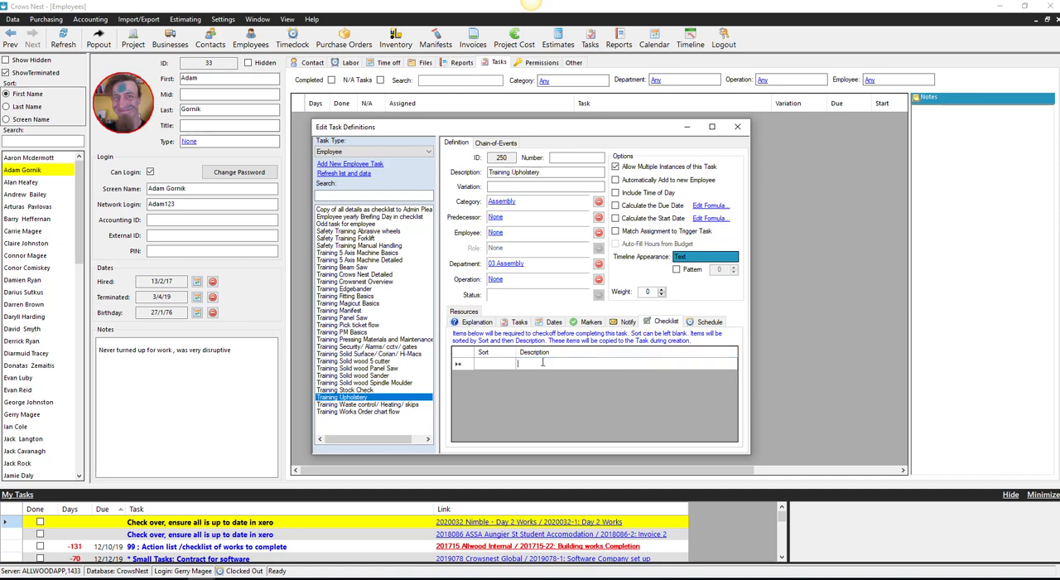
text(ta)
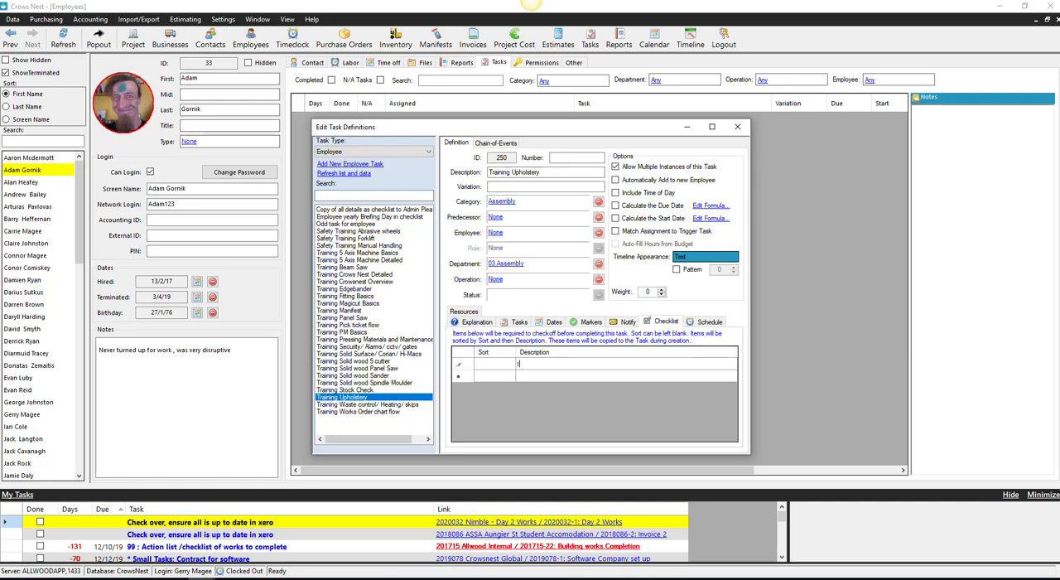
text(g)
click(523, 378)
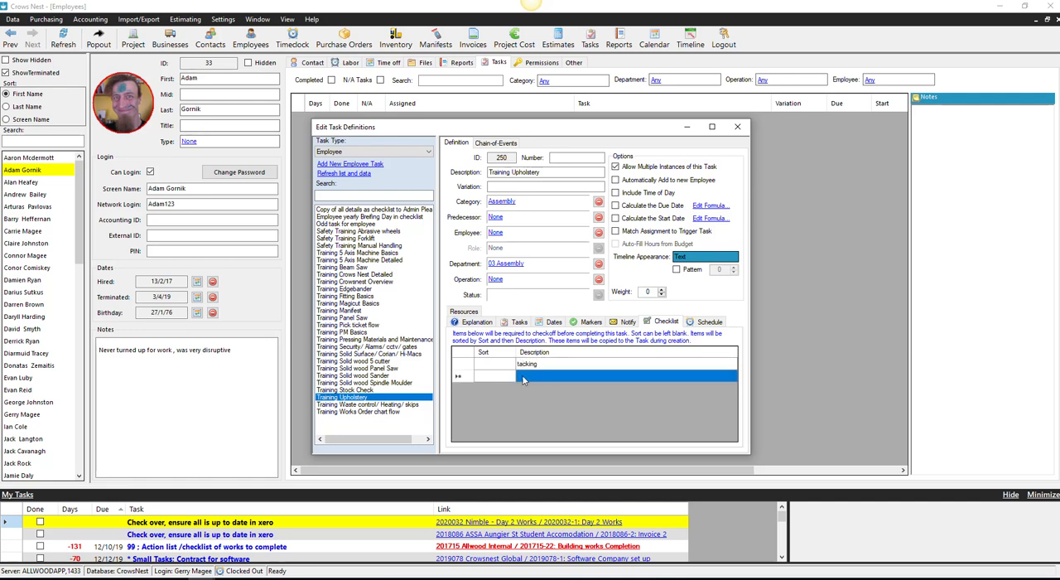
text(s)
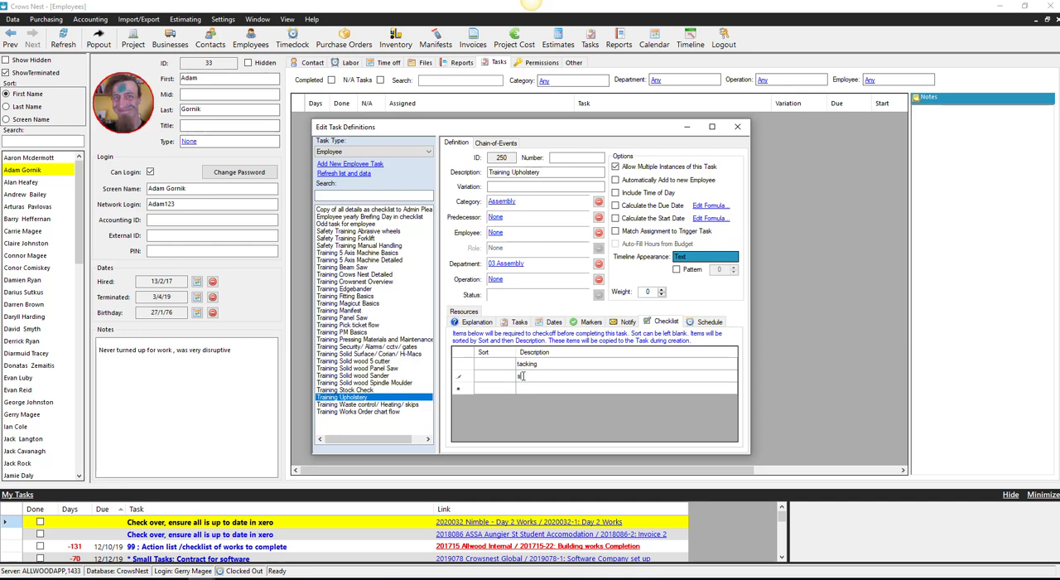
text(titchin)
- Clear the description text of both checklist items in the Training Upholstery definition
key(BackSpace)
key(BackSpace)
key(BackSpace)
key(BackSpace)
key(BackSpace)
key(BackSpace)
key(BackSpace)
key(BackSpace)
key(BackSpace)
click(543, 364)
click(545, 364)
key(BackSpace)
click(529, 408)
- View the explanation text area of the Training Upholstery definition, and close the task definitions editor
click(477, 321)
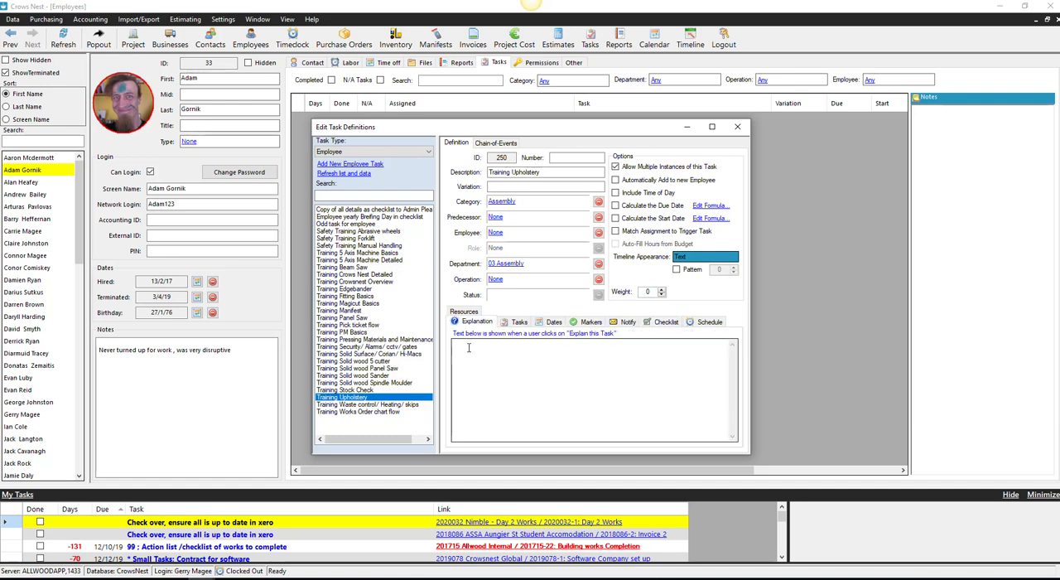
right_click(469, 351)
click(460, 364)
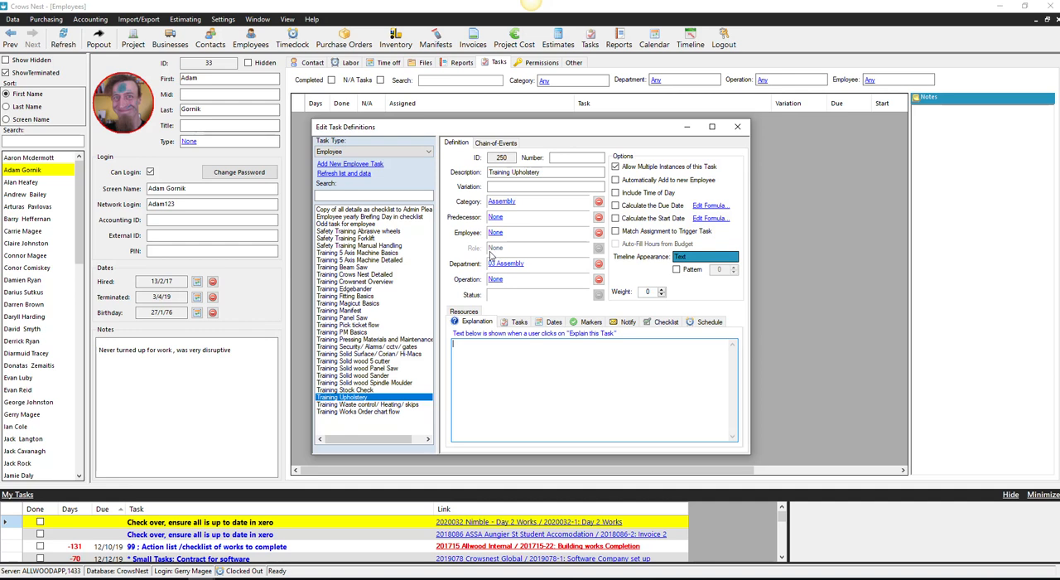
click(738, 128)
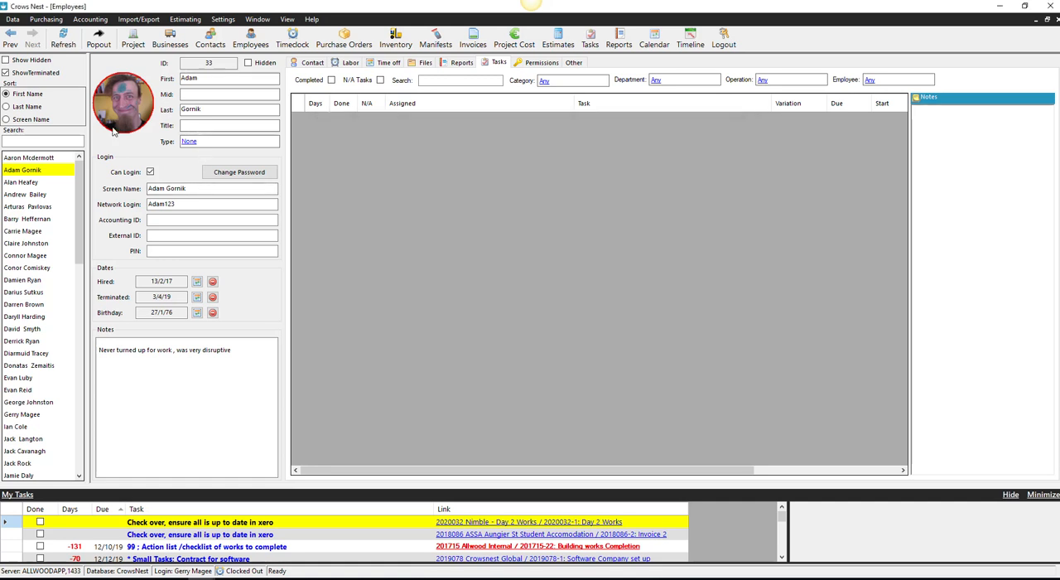